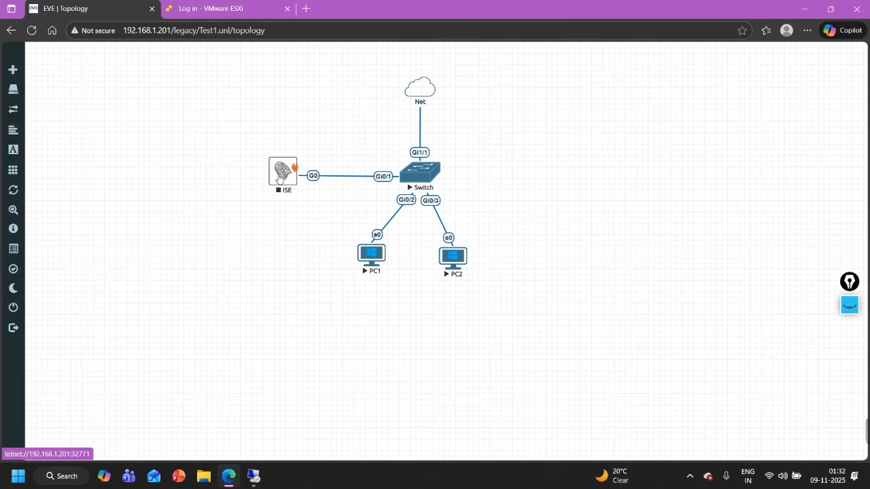
Start the ISE node in the lab topology and launch its PuTTY console session
{"action": "right_click", "coordinate": [279, 179]}
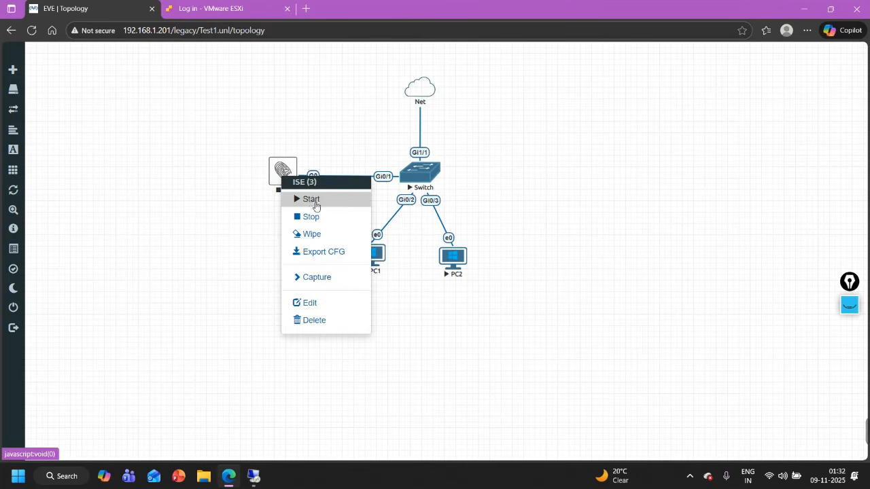
{"action": "left_click", "coordinate": [312, 201]}
{"action": "left_click", "coordinate": [283, 173]}
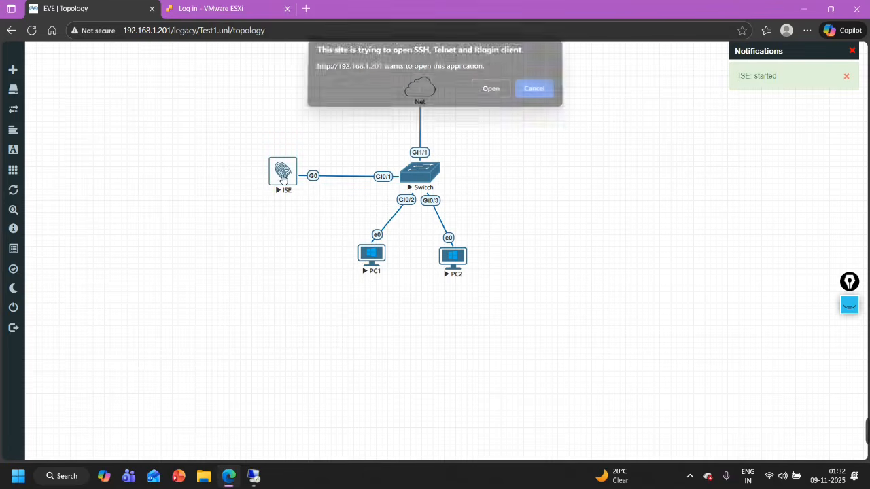
{"action": "left_click", "coordinate": [496, 95]}
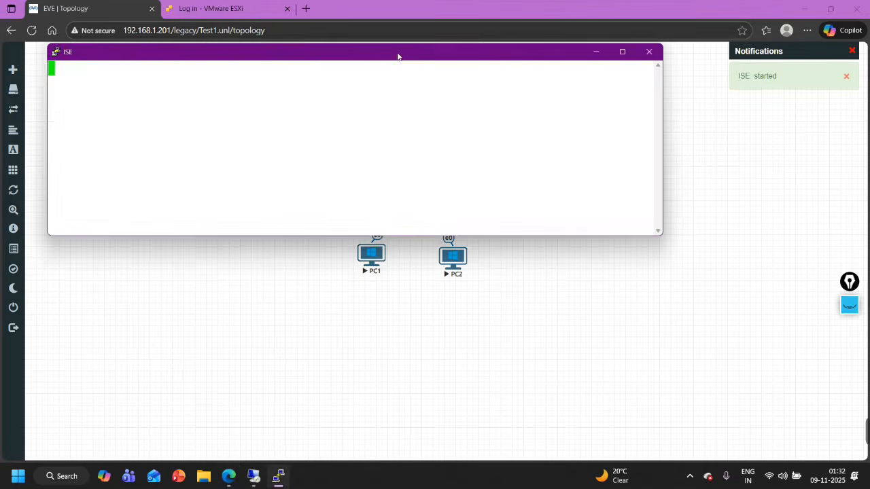
Move the console lower, continue past the boot messages to the login prompt, and highlight the setup hint
{"action": "left_click_drag", "start_coordinate": [400, 55], "coordinate": [466, 244]}
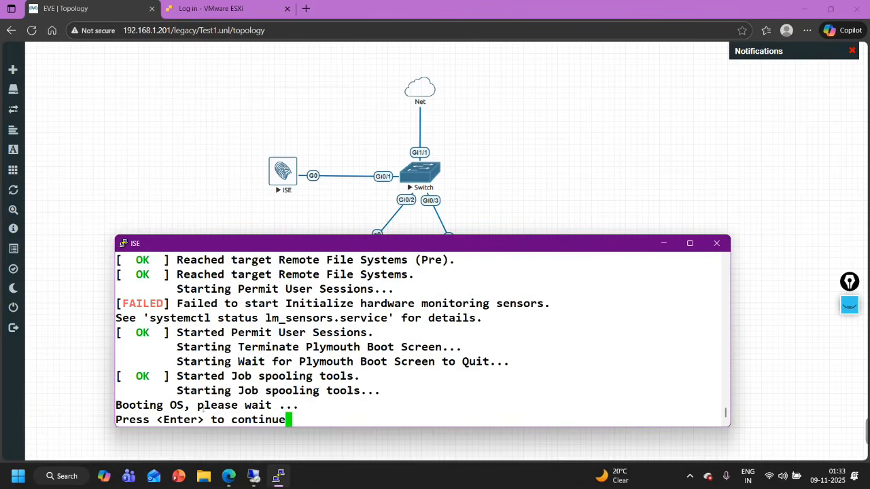
{"action": "key", "text": "Return"}
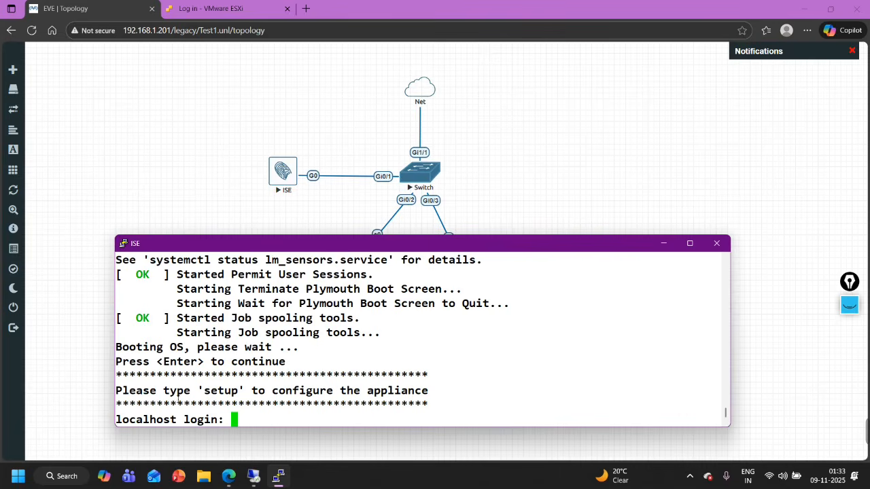
{"action": "left_click_drag", "start_coordinate": [128, 397], "coordinate": [184, 393]}
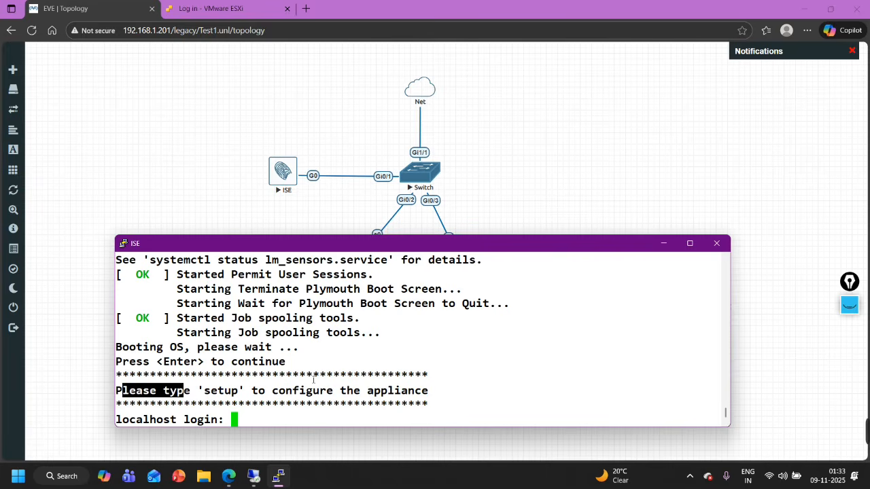
Launch the setup wizard from the login prompt and set hostname ISE-1
{"action": "type", "text": "setup"}
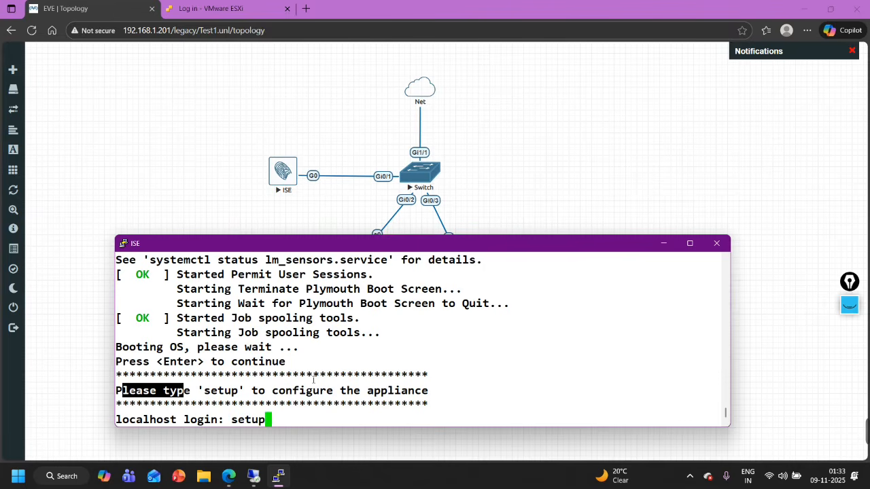
{"action": "key", "text": "Return"}
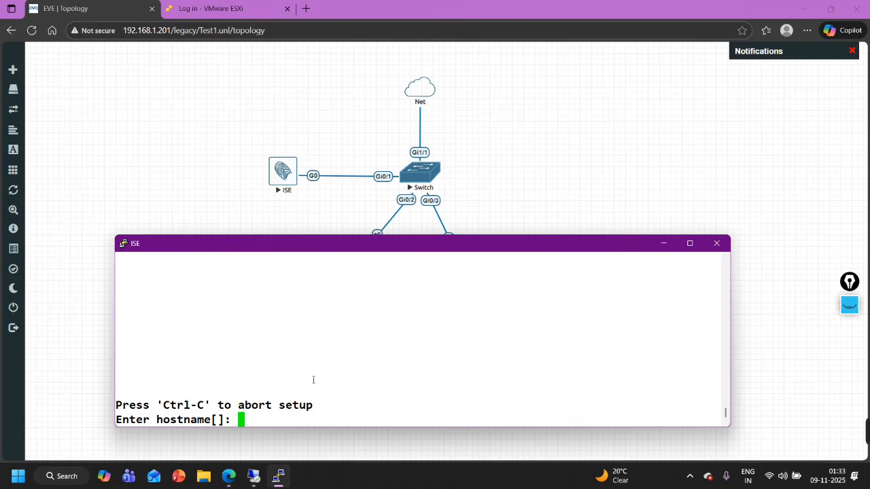
{"action": "type", "text": "ISE-1"}
{"action": "key", "text": "Return"}
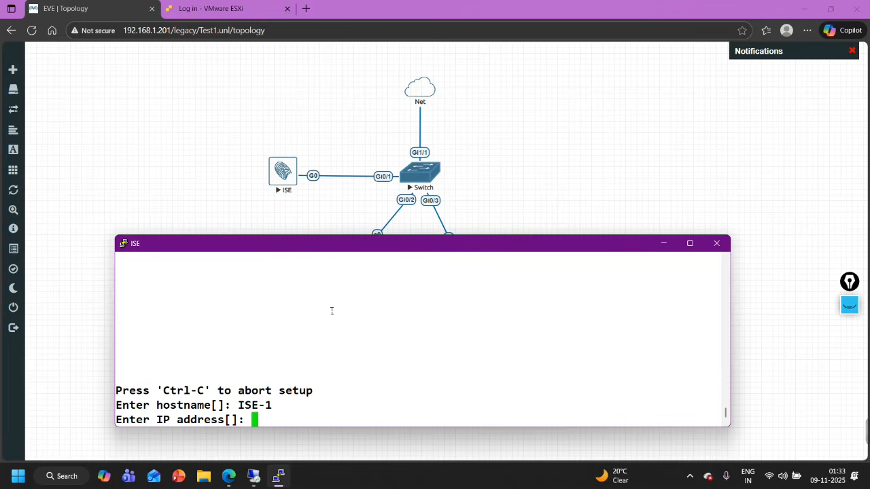
Enter IP 192.168.1.80, netmask 255.255.255.0 and default gateway 192.168.1.1
{"action": "type", "text": "192.168.1."}
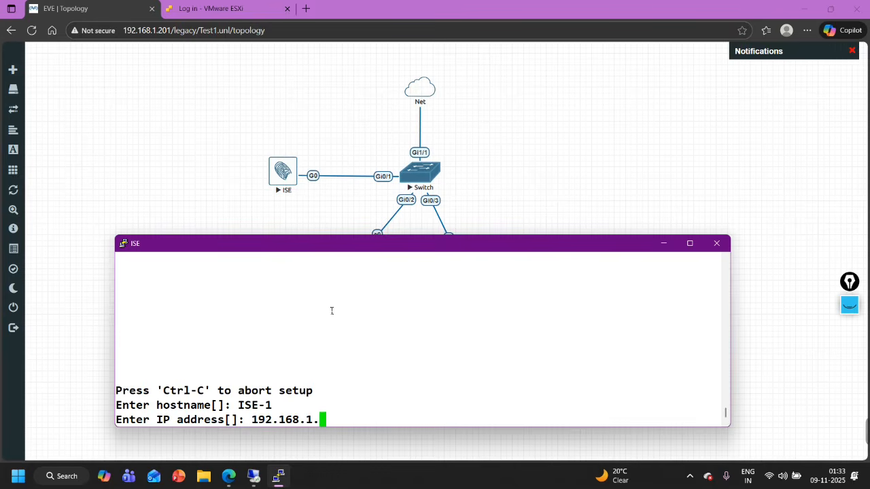
{"action": "type", "text": "80"}
{"action": "key", "text": "Return"}
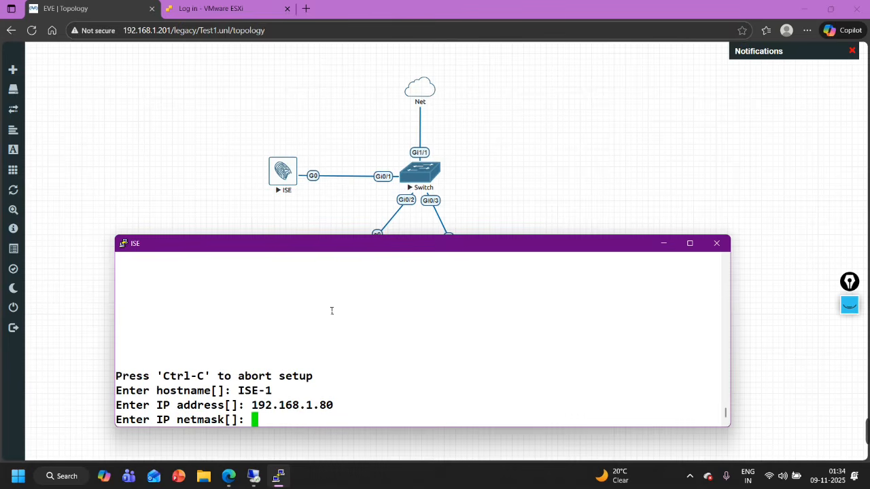
{"action": "type", "text": "255.255"}
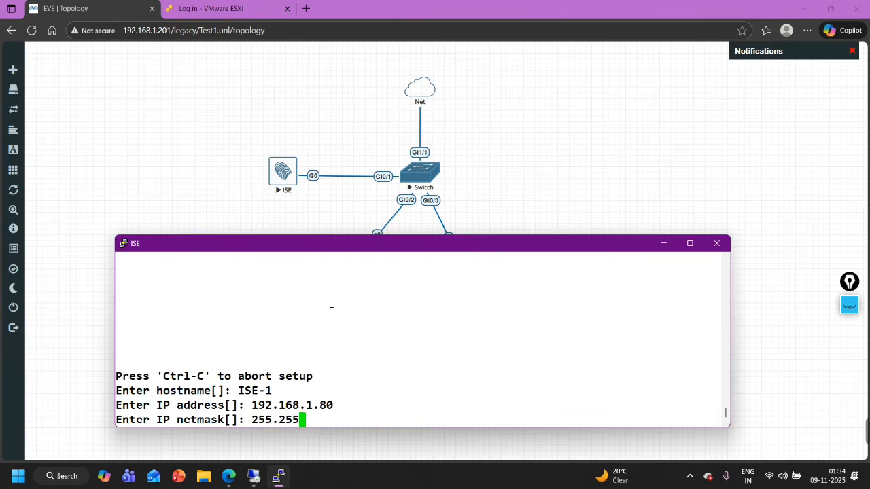
{"action": "type", "text": ".255.0"}
{"action": "key", "text": "Return"}
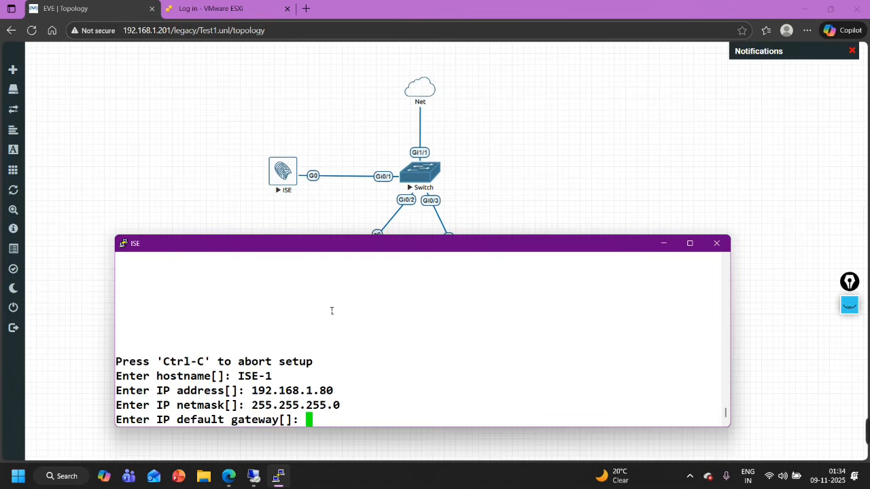
{"action": "type", "text": "192.168.1.1"}
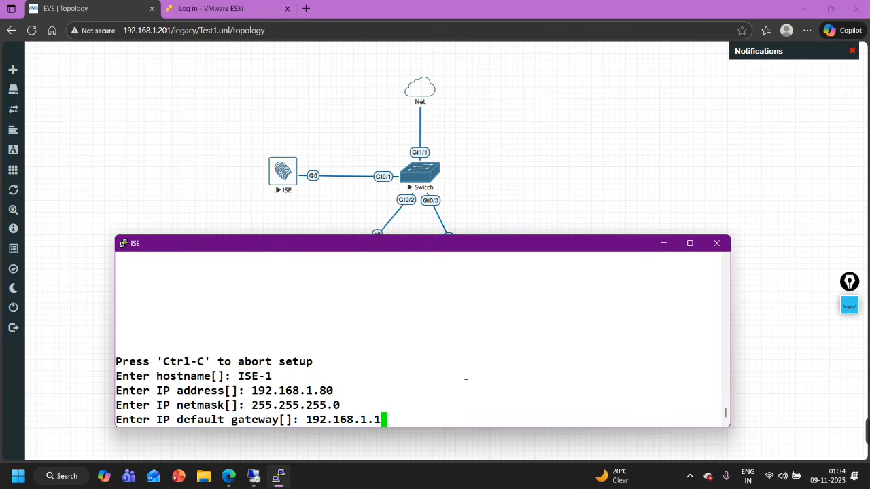
{"action": "key", "text": "Return"}
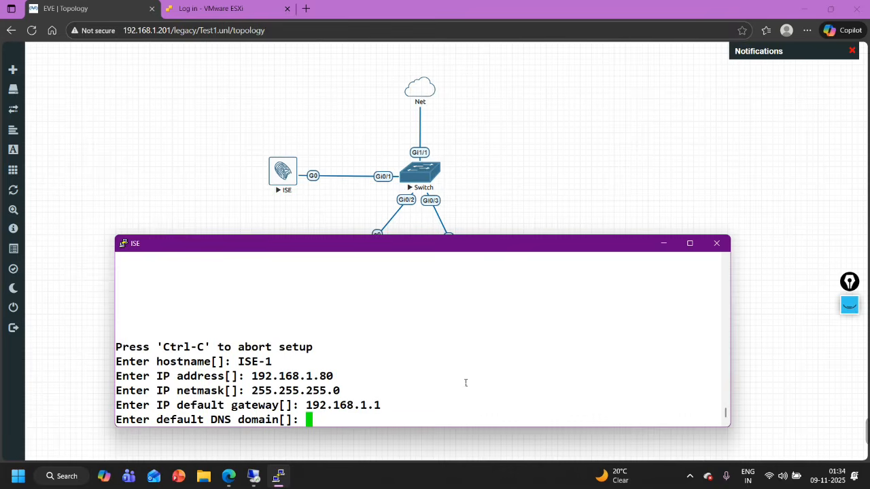
Set DNS domain lab.local and primary nameserver 8.8.8.8, with no secondary nameserver
{"action": "type", "text": "8.8.8.8"}
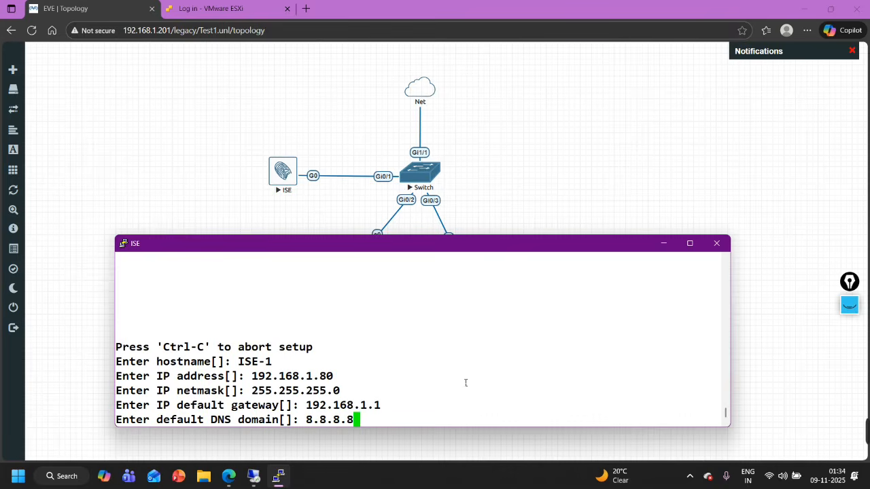
{"action": "key", "text": "Return"}
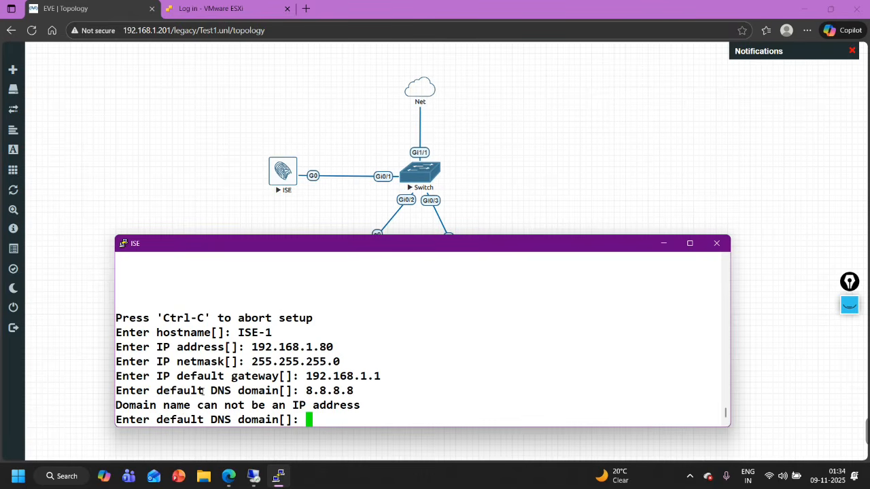
{"action": "type", "text": "lab.local"}
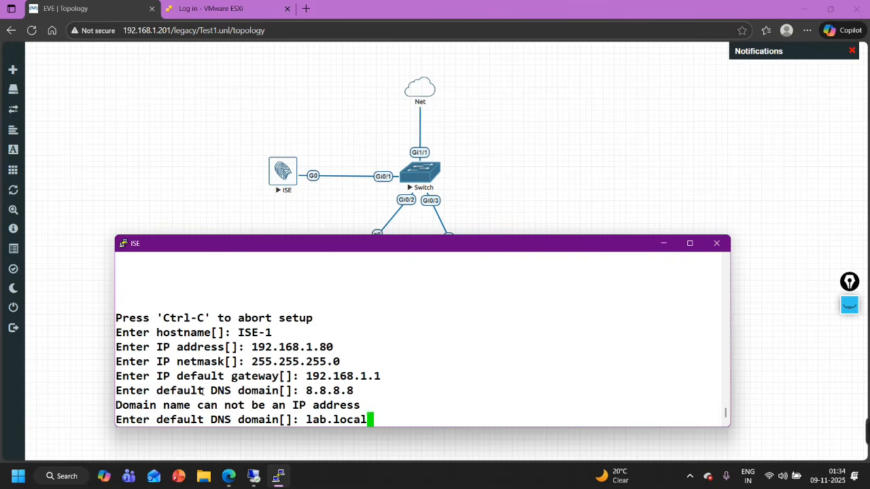
{"action": "key", "text": "Return"}
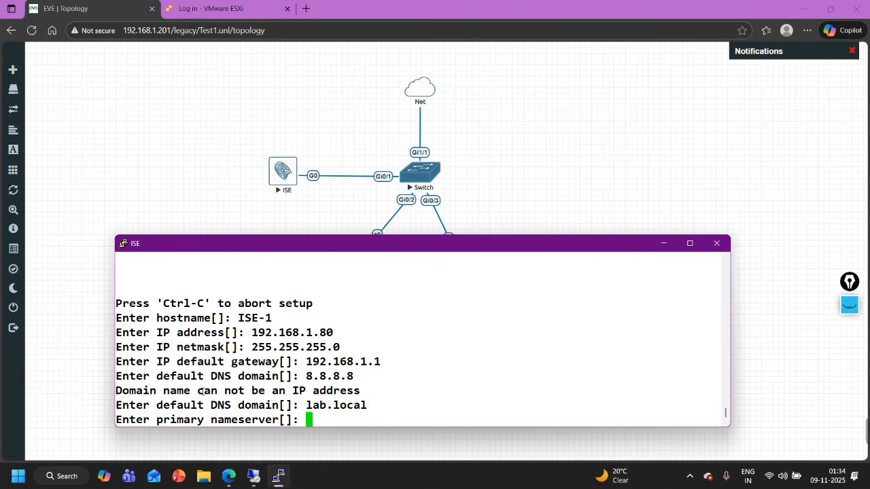
{"action": "type", "text": "8.8.8.8"}
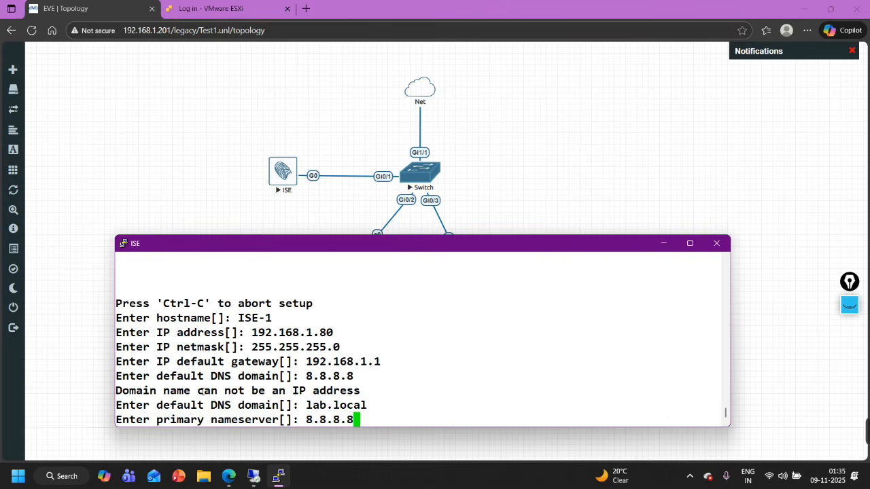
{"action": "key", "text": "Return"}
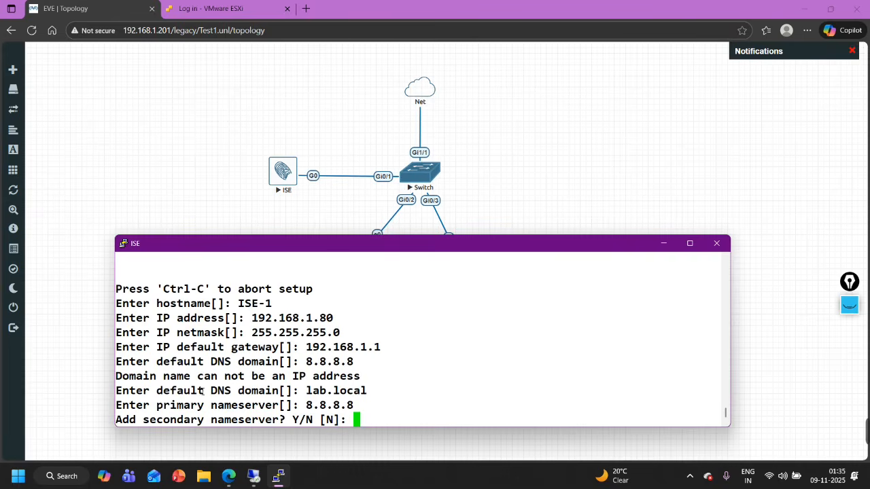
{"action": "key", "text": "Return"}
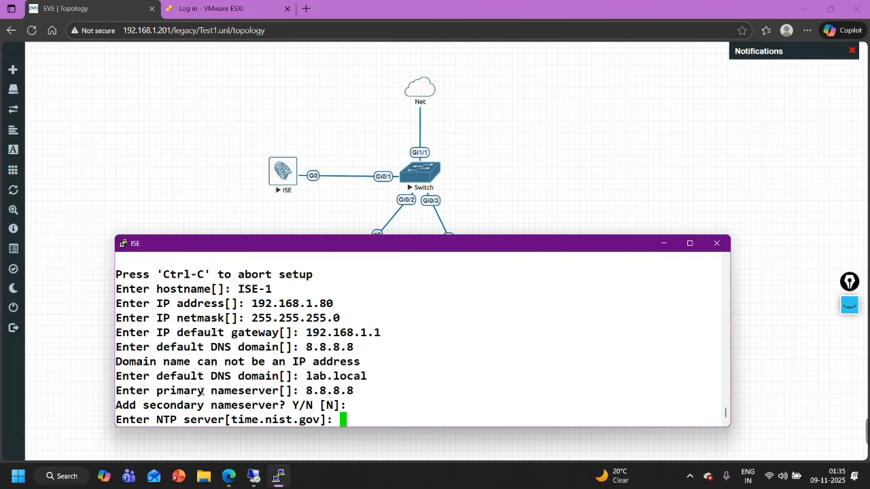
Set pool.ntp.og as the only NTP server
{"action": "type", "text": "pool"}
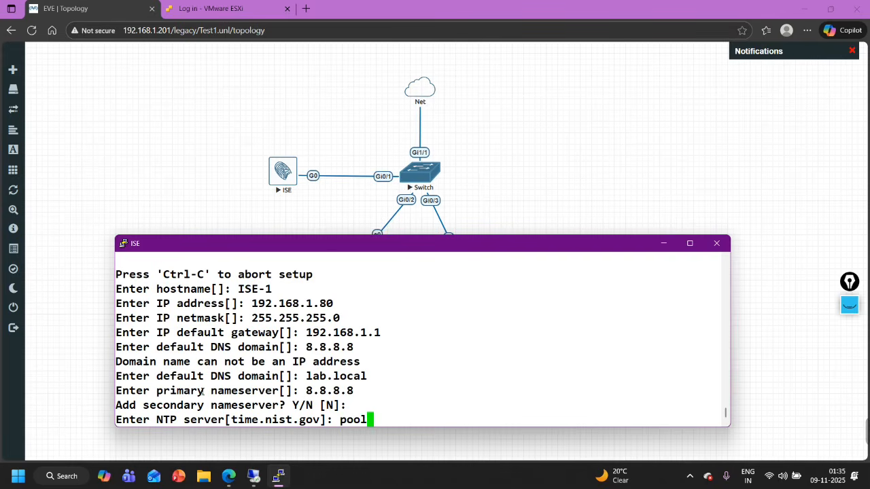
{"action": "type", "text": ".ntp"}
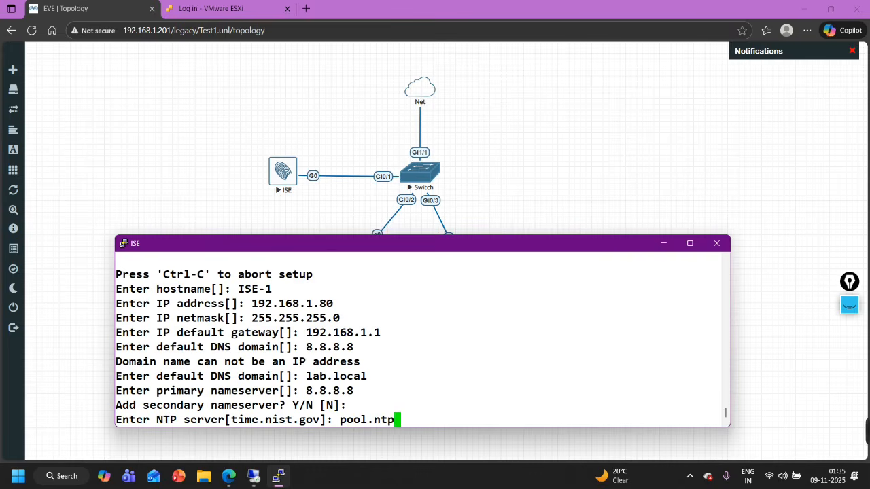
{"action": "type", "text": ".og"}
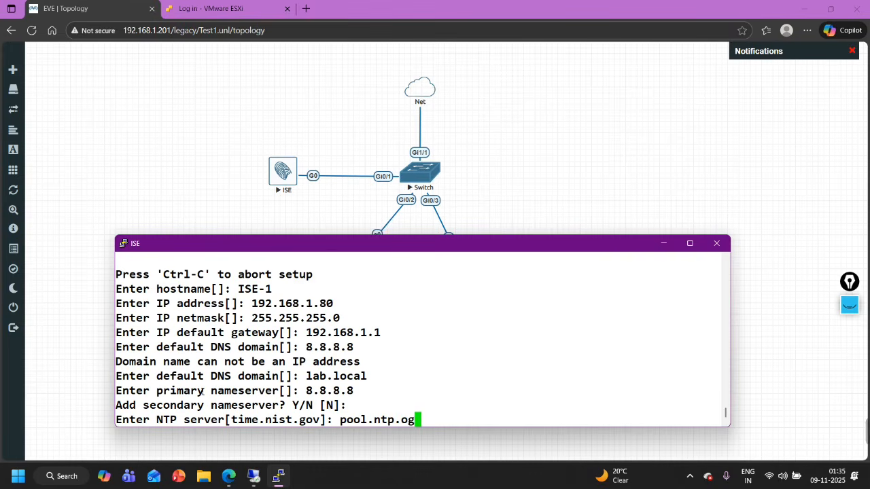
{"action": "key", "text": "Return"}
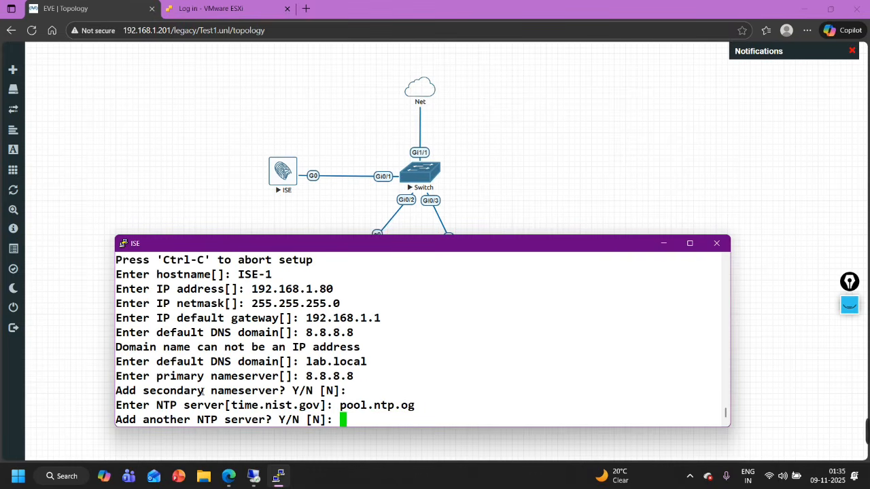
{"action": "key", "text": "Return"}
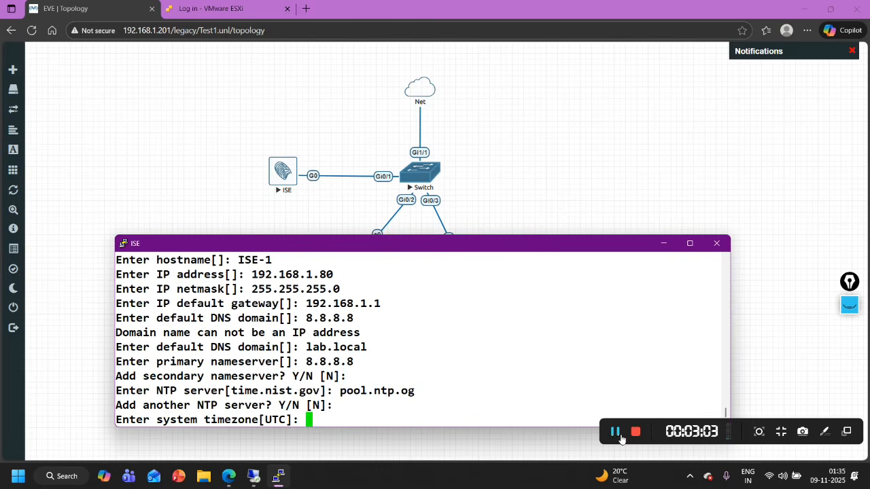
Refocus the console and set the timezone to Asia/Kolkata
{"action": "left_click", "coordinate": [618, 435]}
{"action": "left_click", "coordinate": [492, 407]}
{"action": "type", "text": "Asia/"}
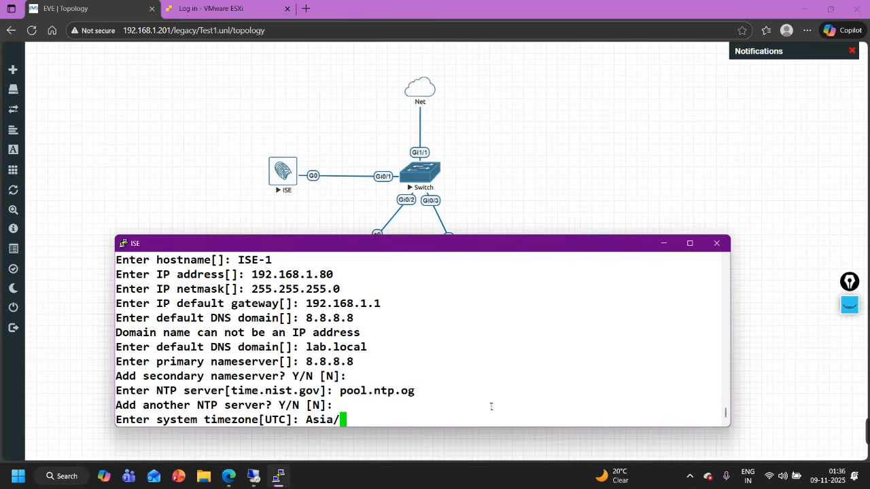
{"action": "type", "text": "Kolkata"}
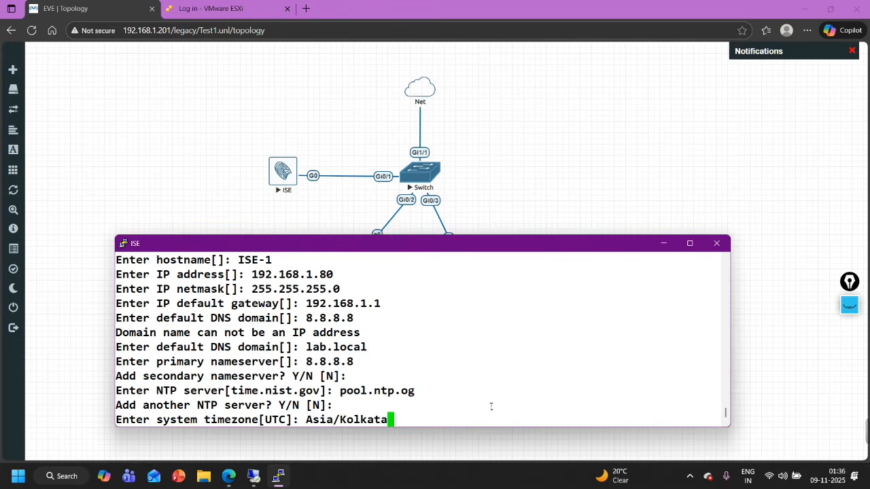
{"action": "key", "text": "Return"}
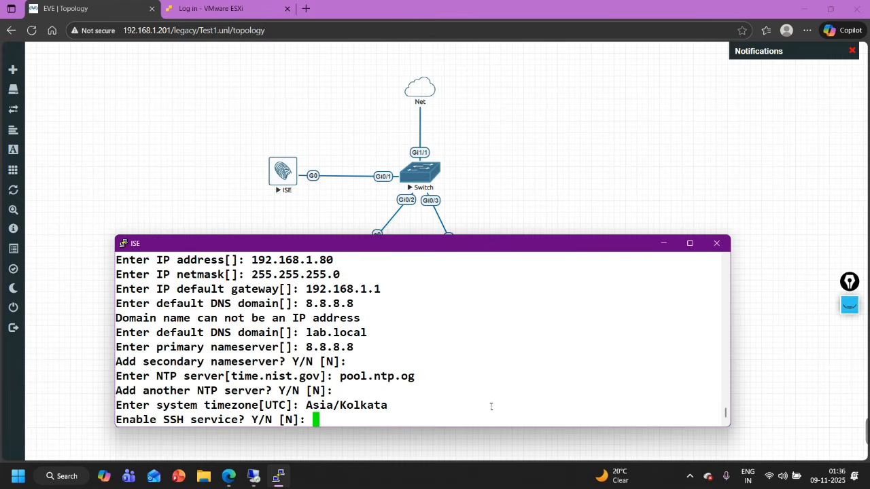
Enable SSH and create the admin CLI user with its password, confirmed twice
{"action": "type", "text": "Y"}
{"action": "key", "text": "Return"}
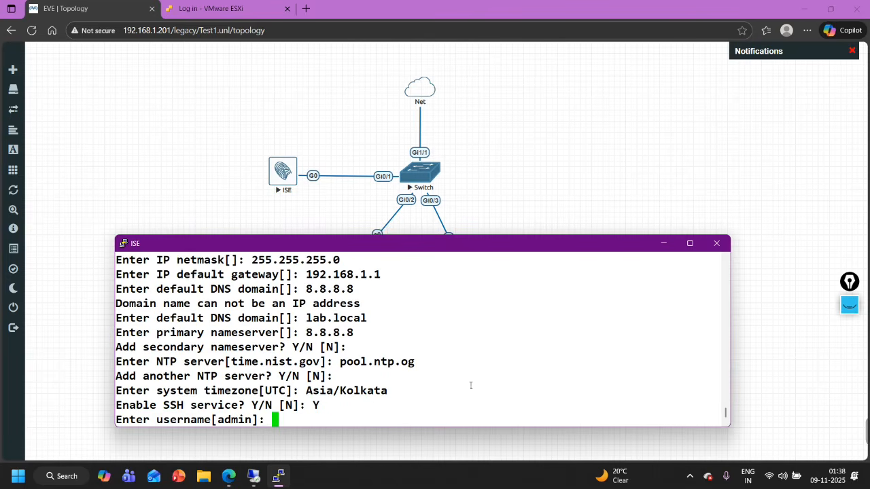
{"action": "type", "text": "admin"}
{"action": "key", "text": "Return"}
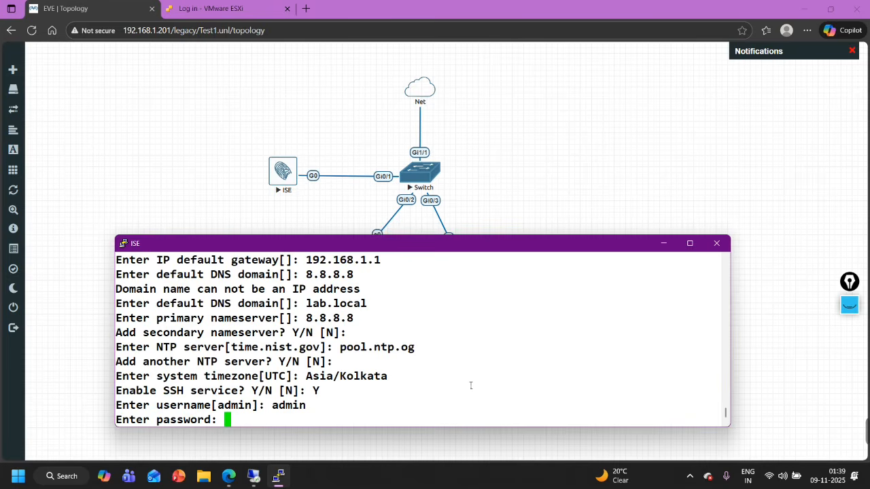
{"action": "key", "text": "Return"}
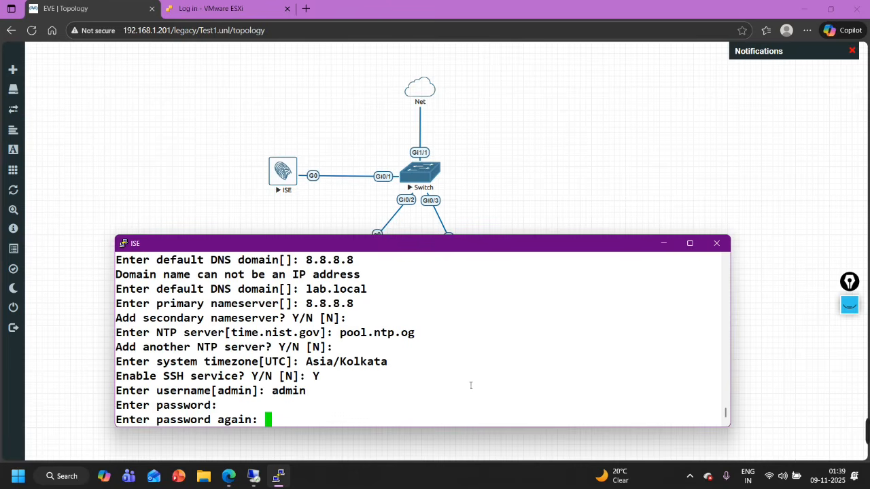
{"action": "key", "text": "Return"}
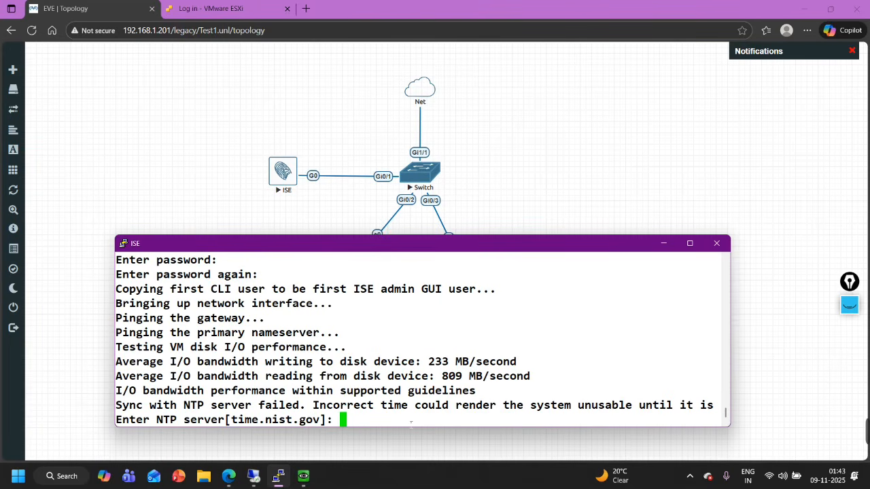
Re-enter 192.168.1.1 as NTP server, answer N, and let ISE install and reboot
{"action": "type", "text": "192.168.1.1"}
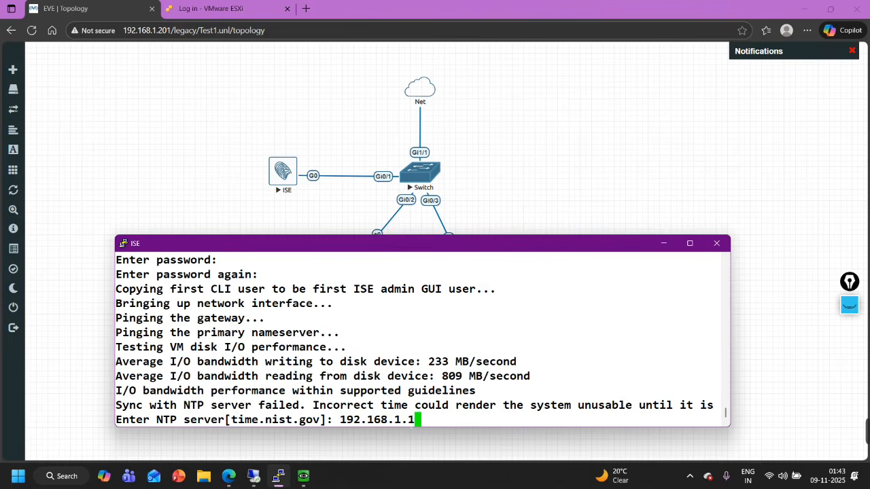
{"action": "key", "text": "Return"}
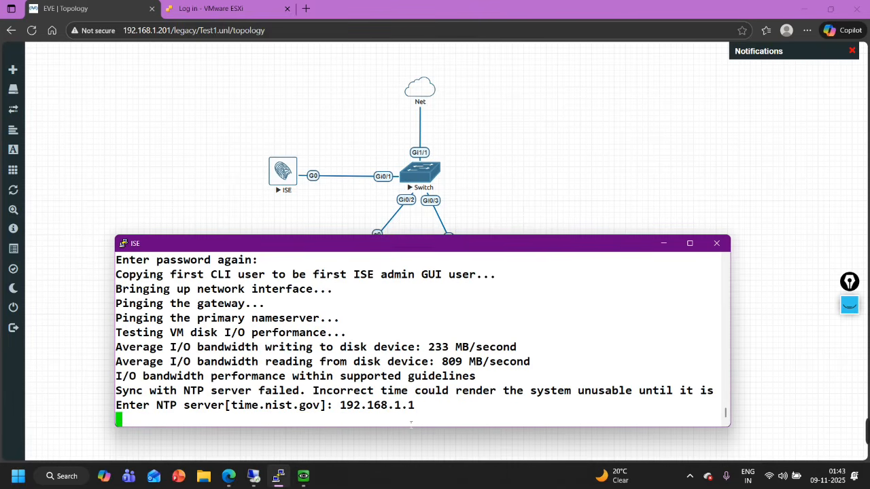
{"action": "type", "text": "N"}
{"action": "key", "text": "Return"}
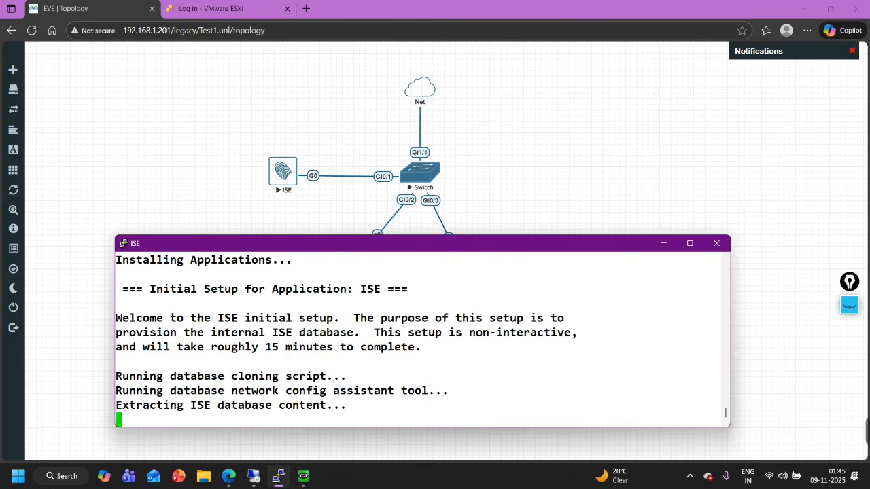
{"action": "left_click_drag", "start_coordinate": [116, 320], "coordinate": [312, 319]}
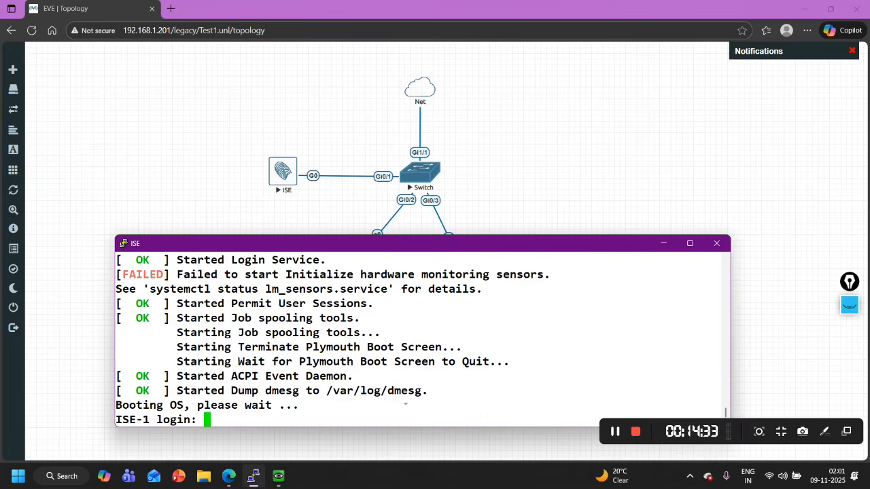
Log in to the ISE-1 CLI as admin
{"action": "type", "text": "ad"}
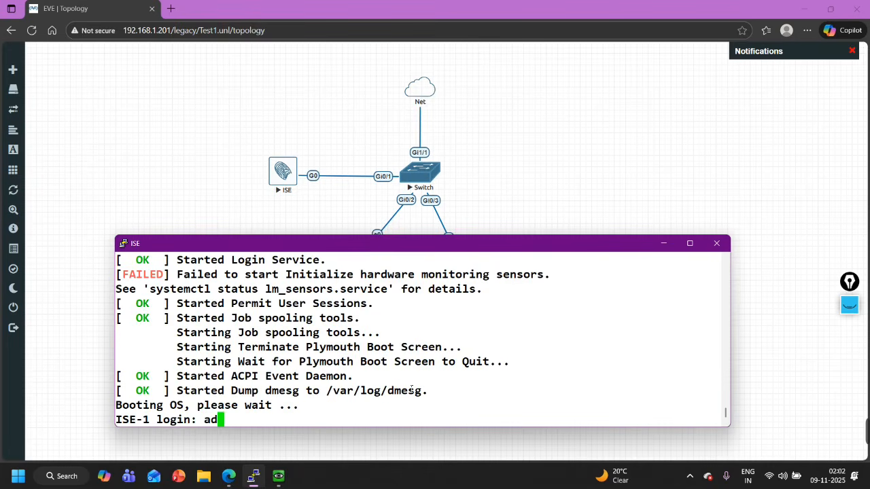
{"action": "type", "text": "min"}
{"action": "key", "text": "Return"}
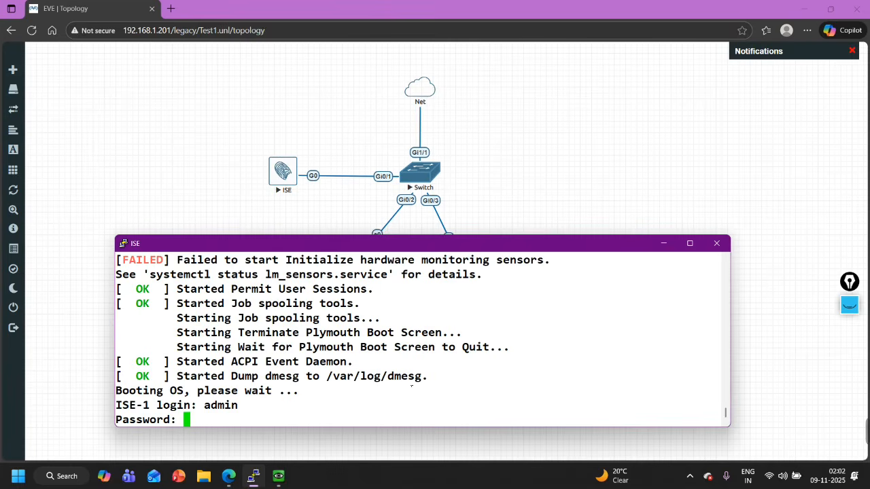
{"action": "key", "text": "Return"}
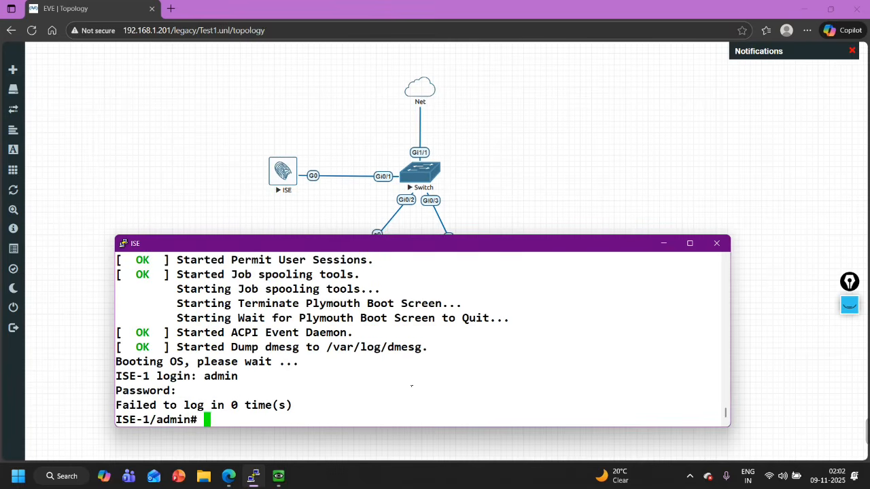
{"action": "key", "text": "Return"}
{"action": "key", "text": "Return"}
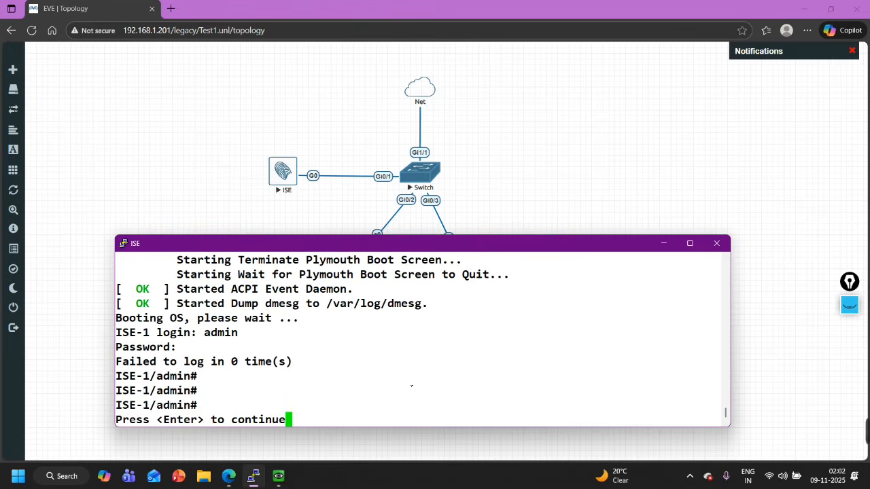
List available commands and build 'show application status' using tab completion and '?'
{"action": "type", "text": "show"}
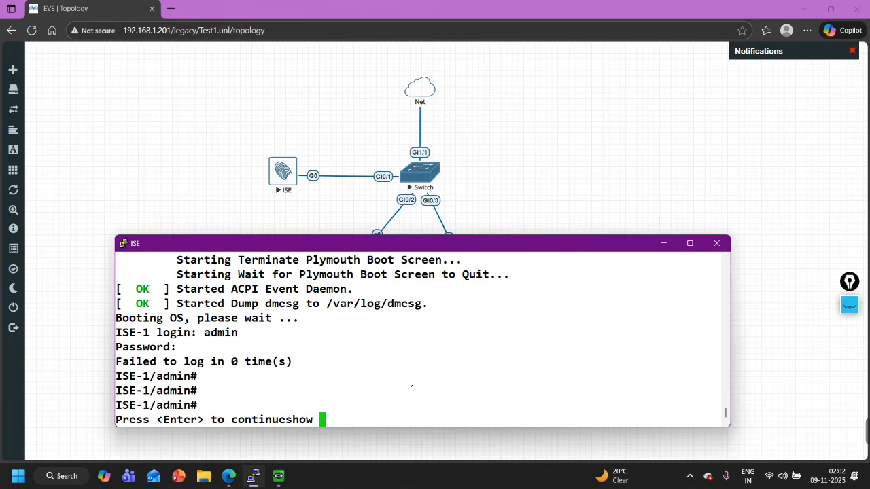
{"action": "key", "text": "BackSpace"}
{"action": "key", "text": "BackSpace"}
{"action": "key", "text": "BackSpace"}
{"action": "key", "text": "BackSpace"}
{"action": "key", "text": "BackSpace"}
{"action": "key", "text": "Tab"}
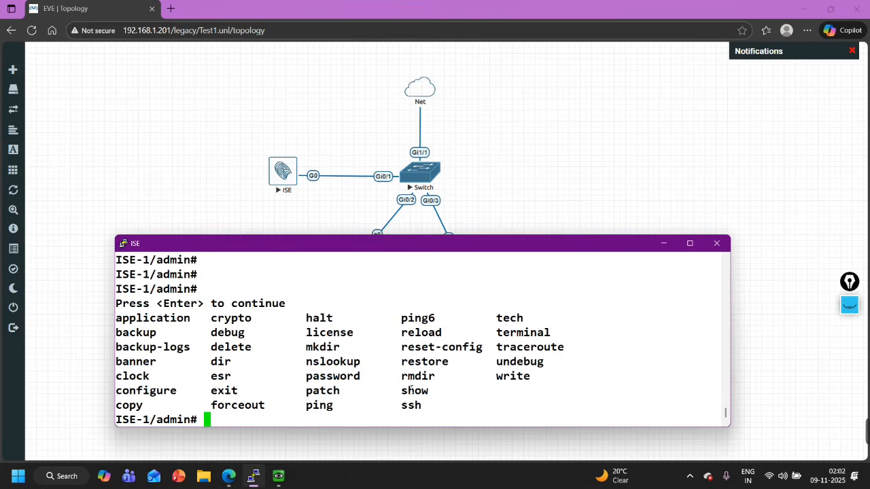
{"action": "type", "text": "show "}
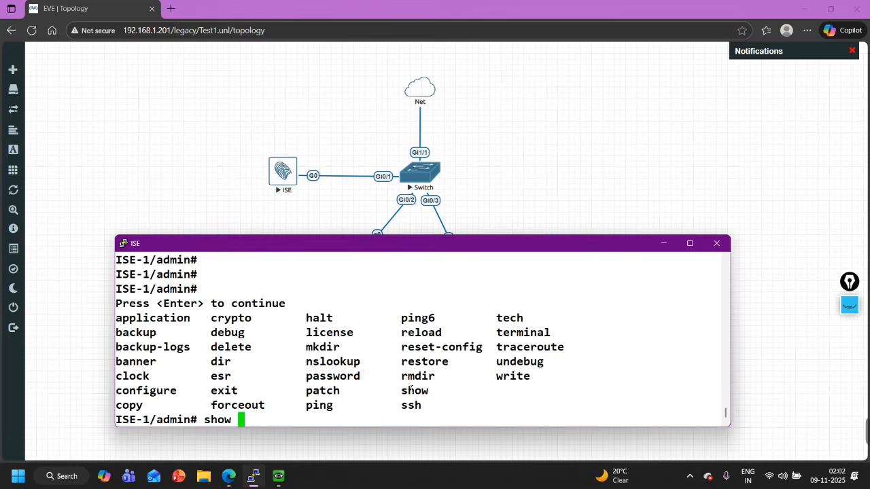
{"action": "type", "text": "apl"}
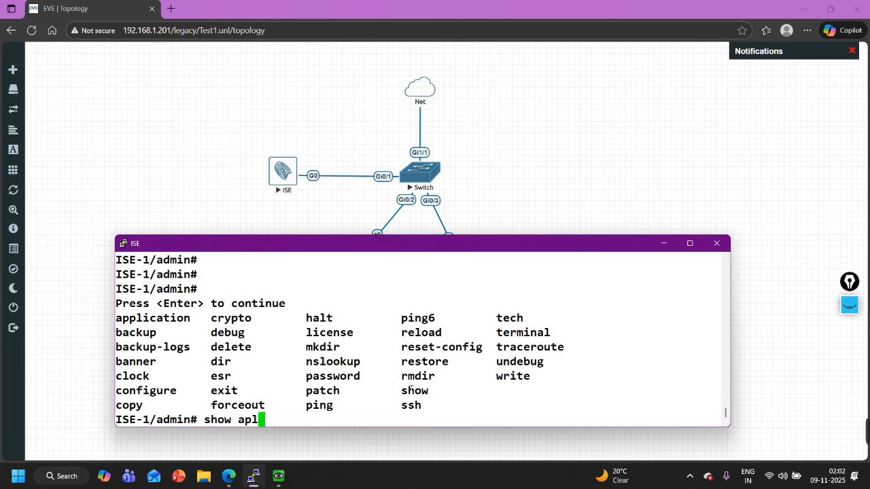
{"action": "key", "text": "BackSpace"}
{"action": "type", "text": "p"}
{"action": "key", "text": "Tab"}
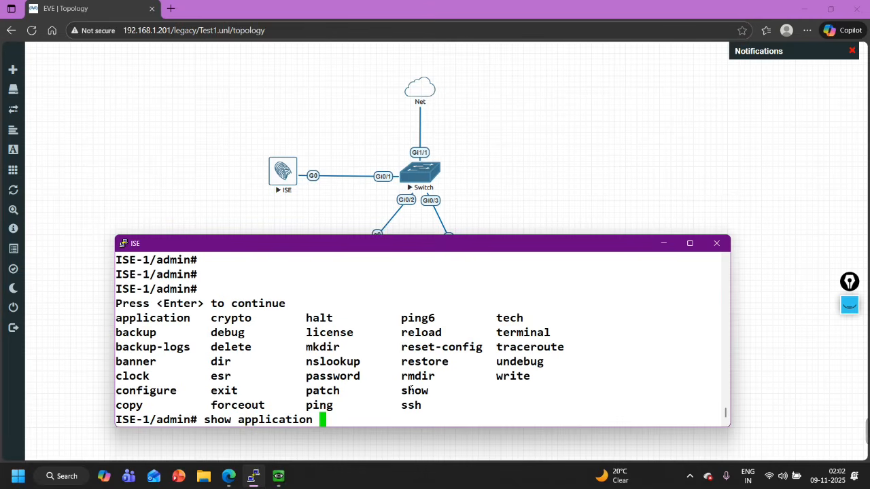
{"action": "type", "text": "st"}
{"action": "key", "text": "Tab"}
{"action": "type", "text": "i"}
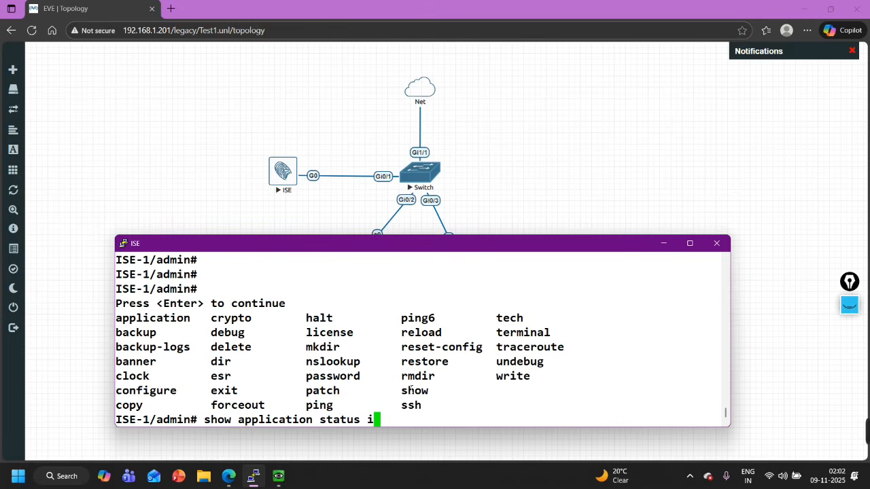
{"action": "type", "text": "s"}
{"action": "key", "text": "BackSpace"}
{"action": "key", "text": "BackSpace"}
{"action": "type", "text": "?"}
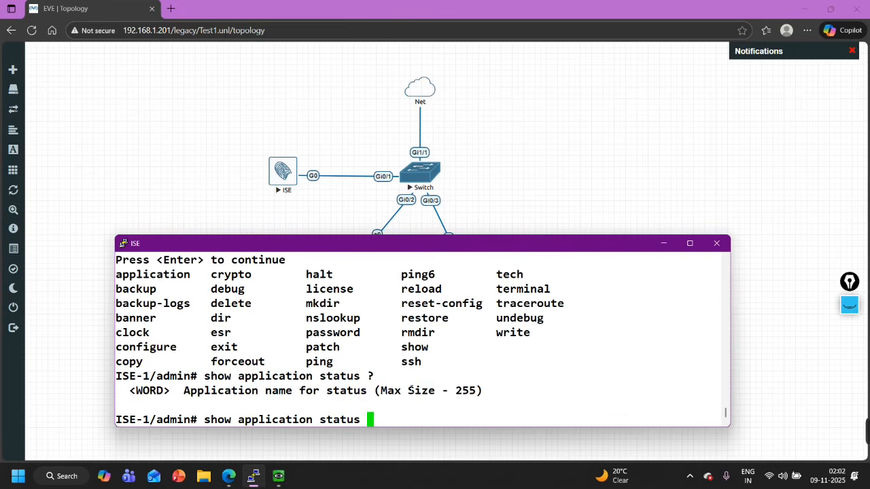
{"action": "key", "text": "Return"}
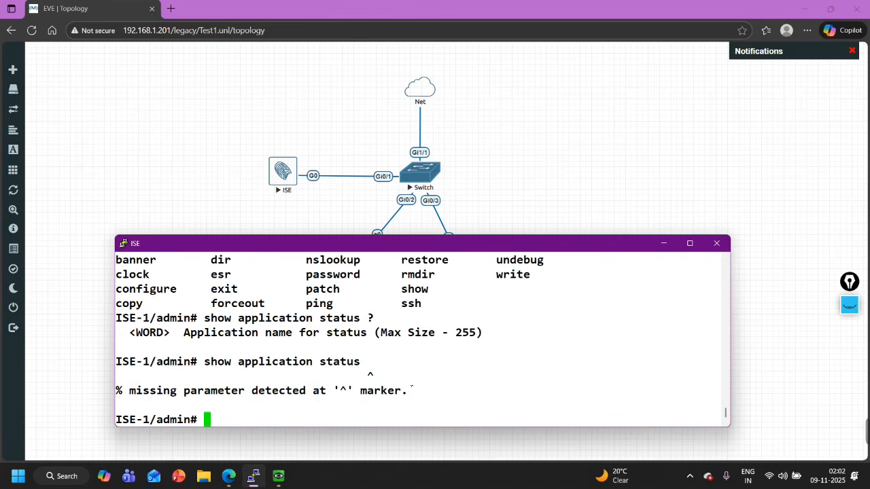
Recall the command and run 'show application status ise'
{"action": "key", "text": "Return"}
{"action": "key", "text": "Return"}
{"action": "key", "text": "Return"}
{"action": "key", "text": "Return"}
{"action": "key", "text": "Return"}
{"action": "key", "text": "Return"}
{"action": "key", "text": "Return"}
{"action": "key", "text": "Return"}
{"action": "key", "text": "Return"}
{"action": "key", "text": "Return"}
{"action": "key", "text": "Return"}
{"action": "key", "text": "Up"}
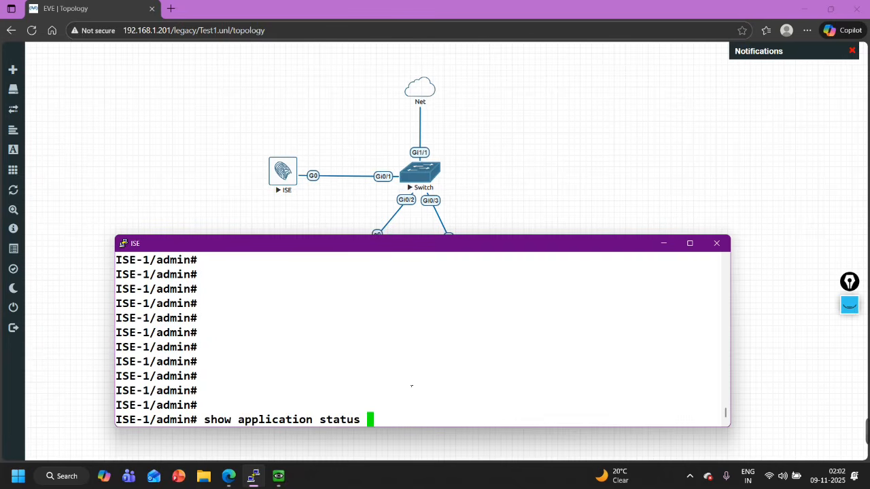
{"action": "type", "text": "?"}
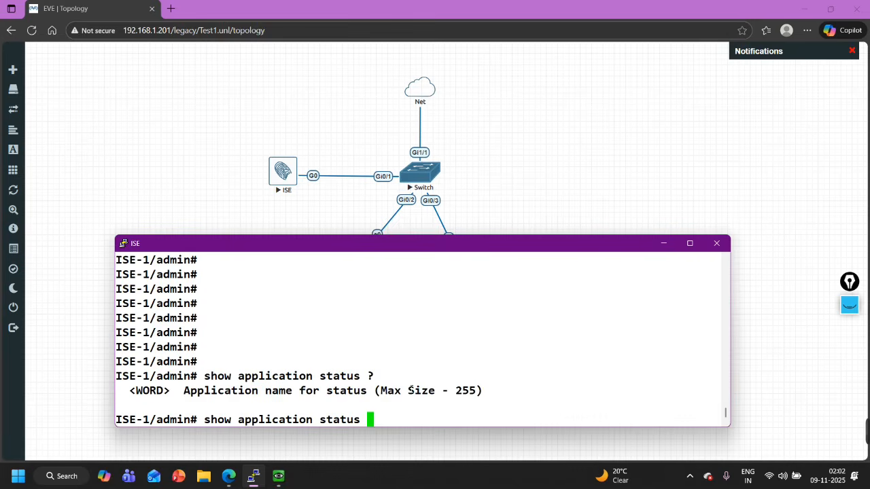
{"action": "type", "text": "ise"}
{"action": "key", "text": "Return"}
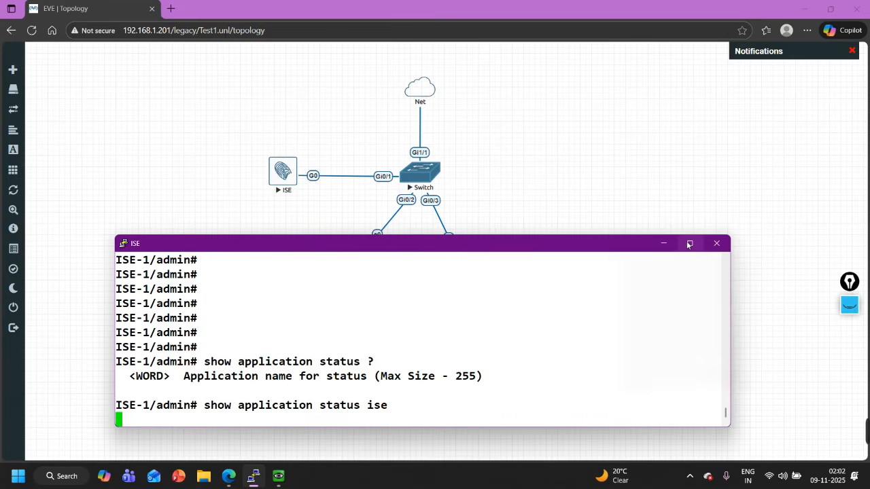
Maximize the ISE console and highlight the Database and Application Server status rows
{"action": "mouse_move", "coordinate": [688, 245]}
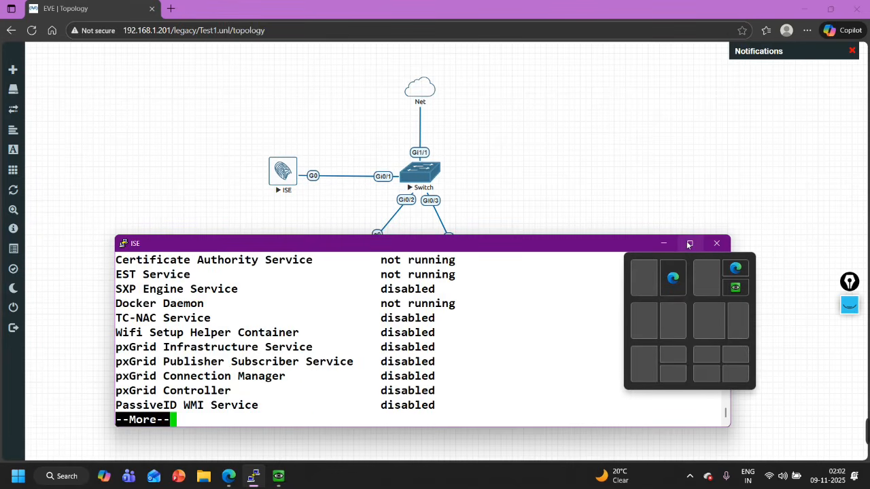
{"action": "left_click", "coordinate": [688, 245]}
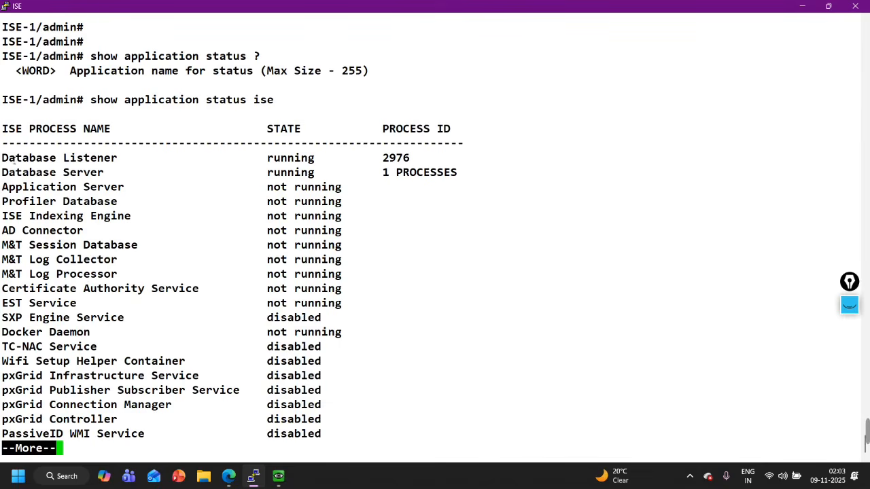
{"action": "left_click_drag", "start_coordinate": [13, 159], "coordinate": [152, 176]}
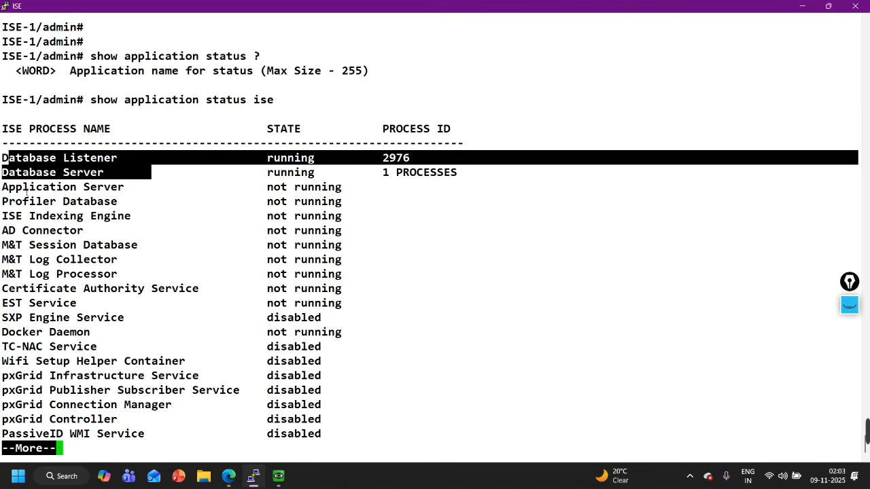
{"action": "left_click_drag", "start_coordinate": [23, 190], "coordinate": [359, 193]}
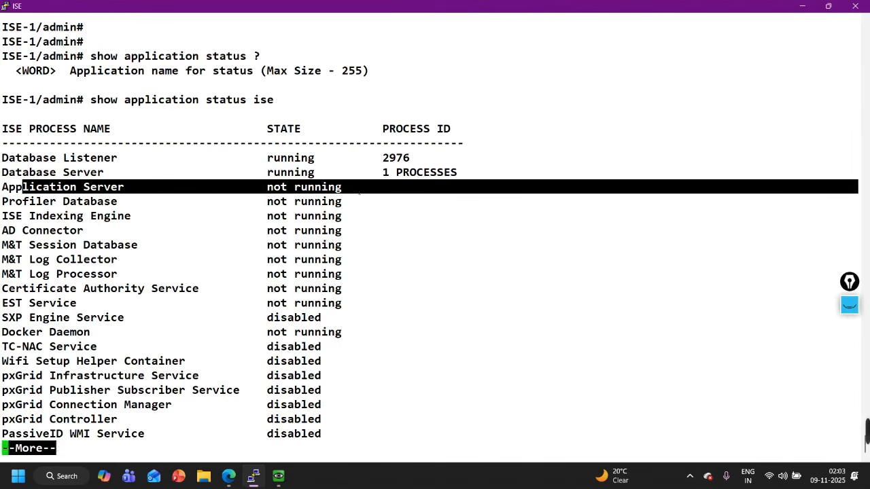
Page through the status list and rerun 'show application status ise'
{"action": "key", "text": "Return"}
{"action": "key", "text": "Return"}
{"action": "key", "text": "Return"}
{"action": "key", "text": "Return"}
{"action": "key", "text": "Return"}
{"action": "key", "text": "Return"}
{"action": "key", "text": "Return"}
{"action": "key", "text": "Return"}
{"action": "key", "text": "Return"}
{"action": "key", "text": "Return"}
{"action": "key", "text": "Return"}
{"action": "key", "text": "Return"}
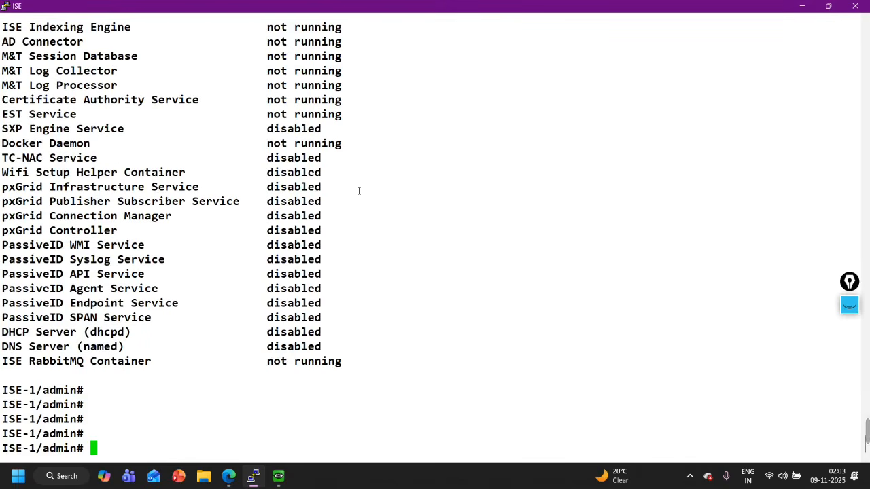
{"action": "key", "text": "Up"}
{"action": "key", "text": "Return"}
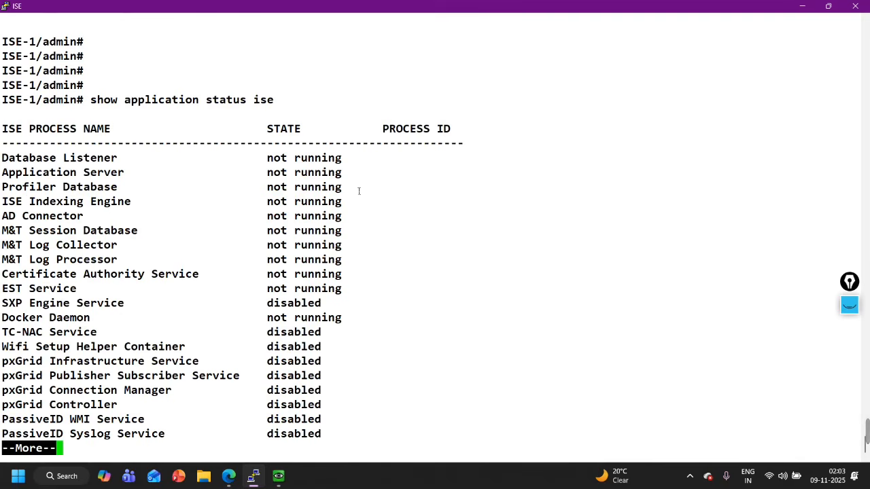
Page the fresh output and highlight the Application Server row now showing running
{"action": "key", "text": "Return"}
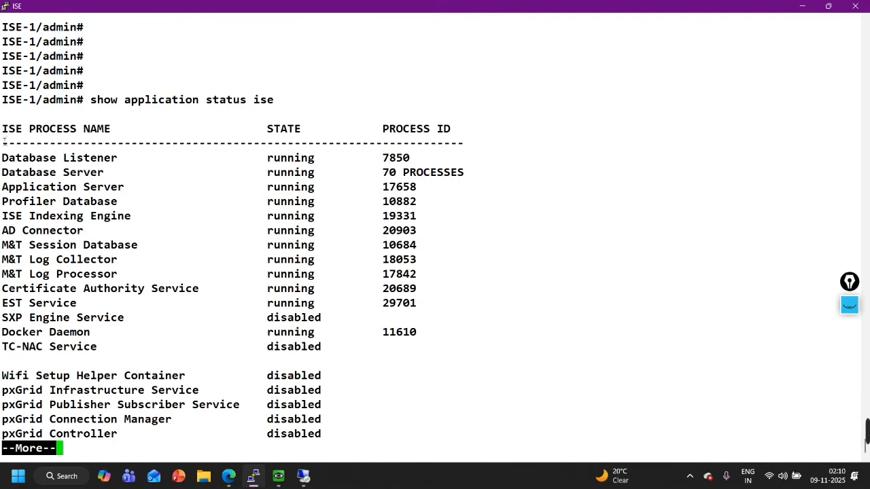
{"action": "left_click_drag", "start_coordinate": [17, 187], "coordinate": [310, 188]}
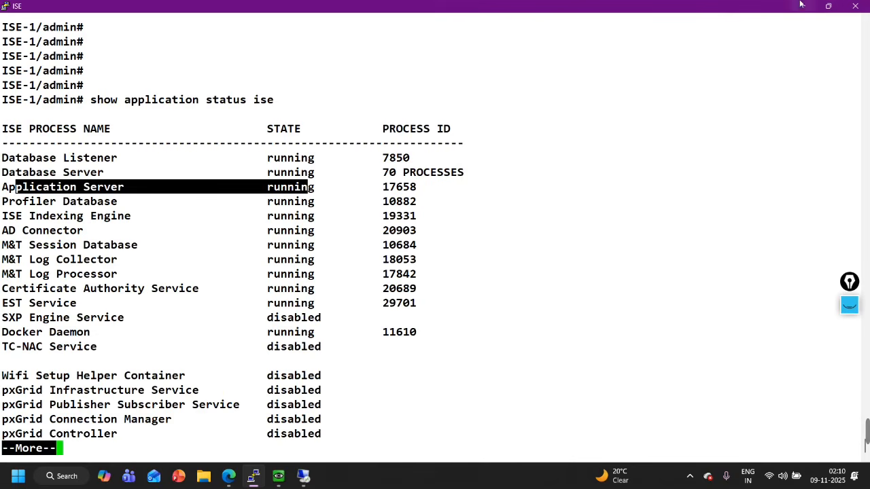
Restore the console, reload 192.168.1.80 in Edge, and proceed past the certificate warning
{"action": "left_click", "coordinate": [828, 5]}
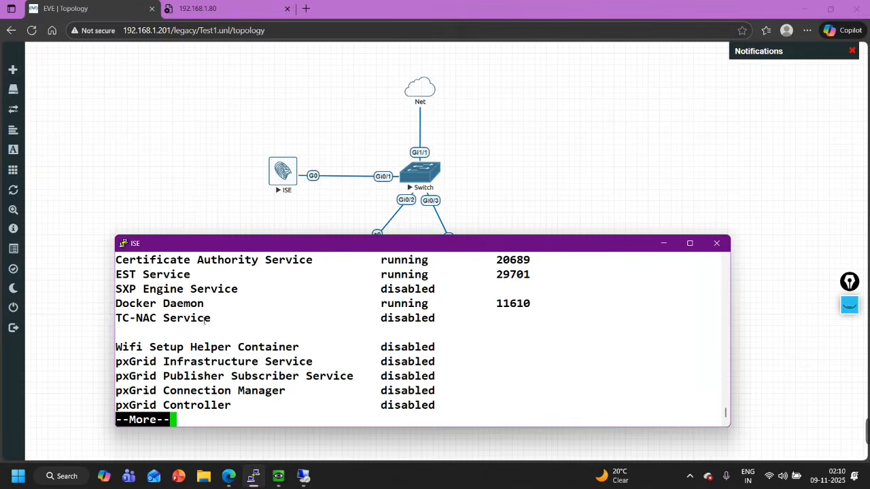
{"action": "left_click", "coordinate": [208, 6]}
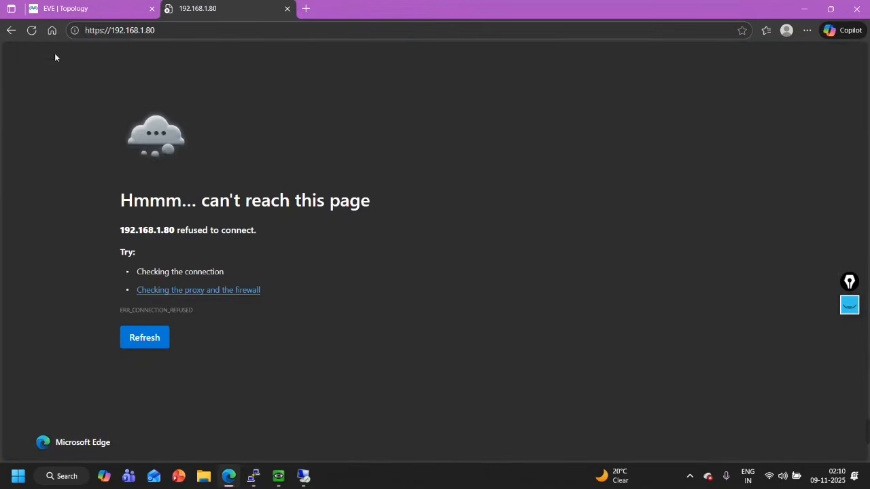
{"action": "left_click", "coordinate": [34, 32]}
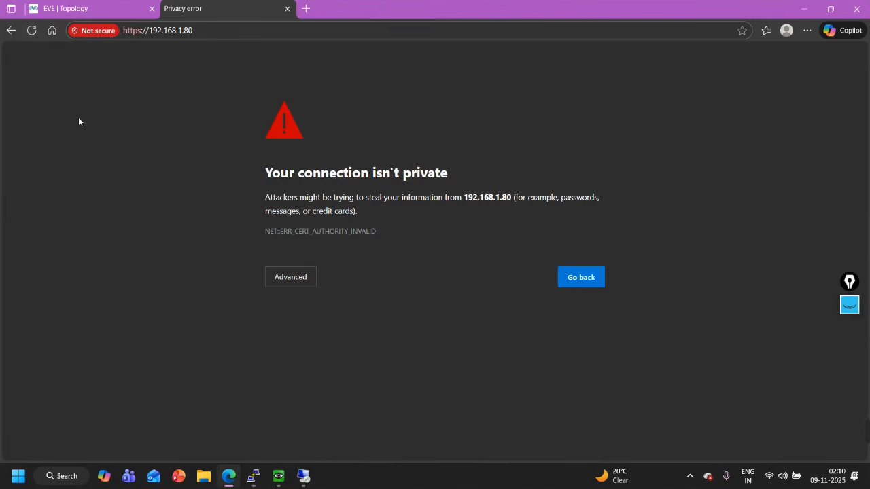
{"action": "left_click", "coordinate": [291, 277]}
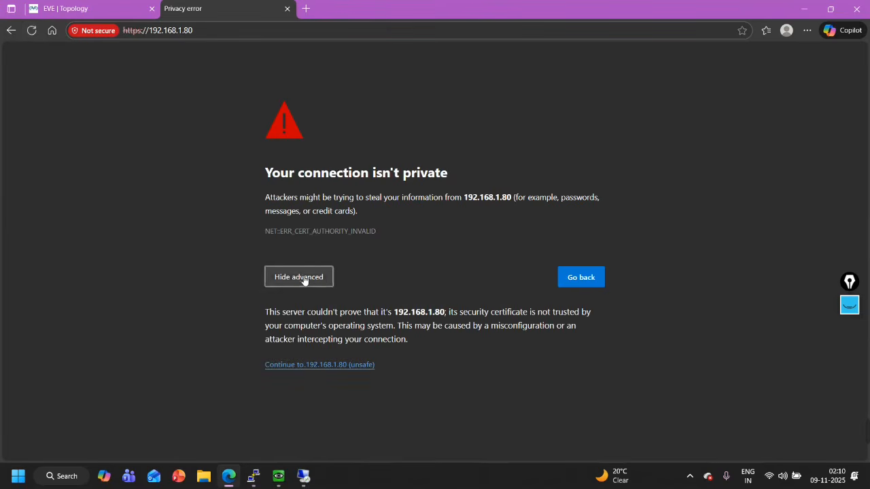
{"action": "left_click", "coordinate": [309, 365]}
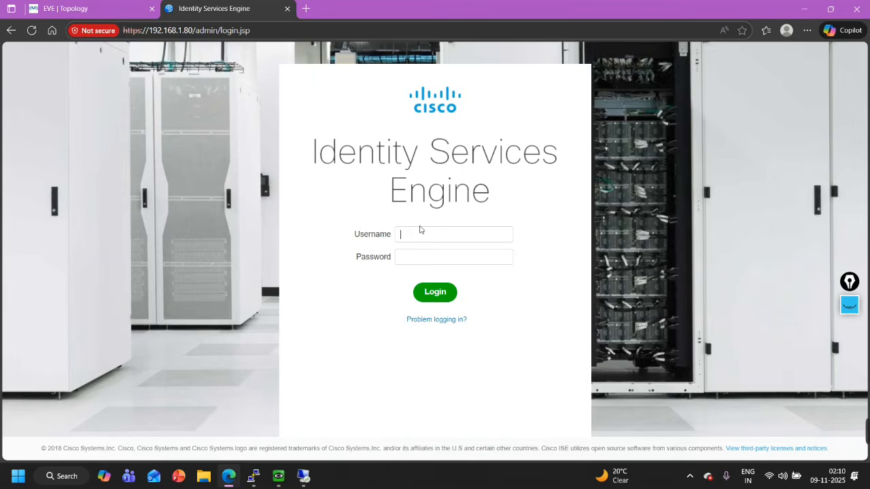
Sign in to the ISE admin portal as user admin with the administrator password
{"action": "key", "text": "Tab"}
{"action": "key", "text": "Return"}
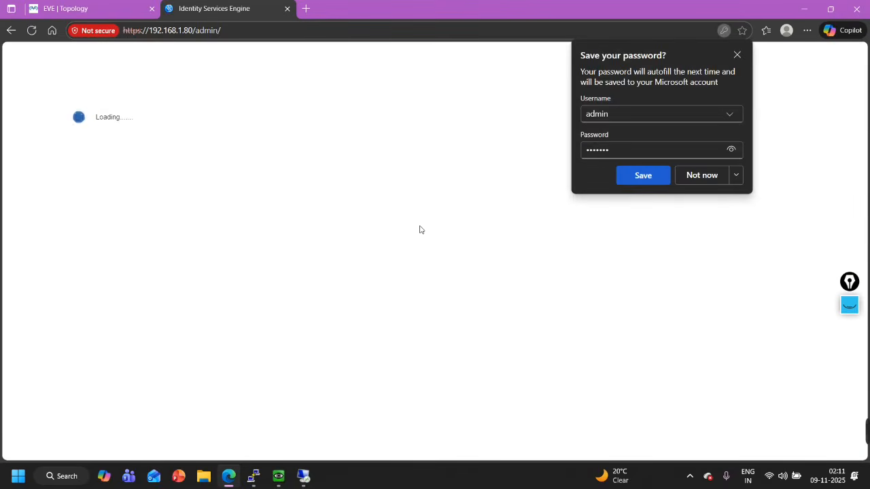
Dismiss Edge's save-password offer, pass the telemetry notice, and accept the license warnings
{"action": "left_click", "coordinate": [738, 55]}
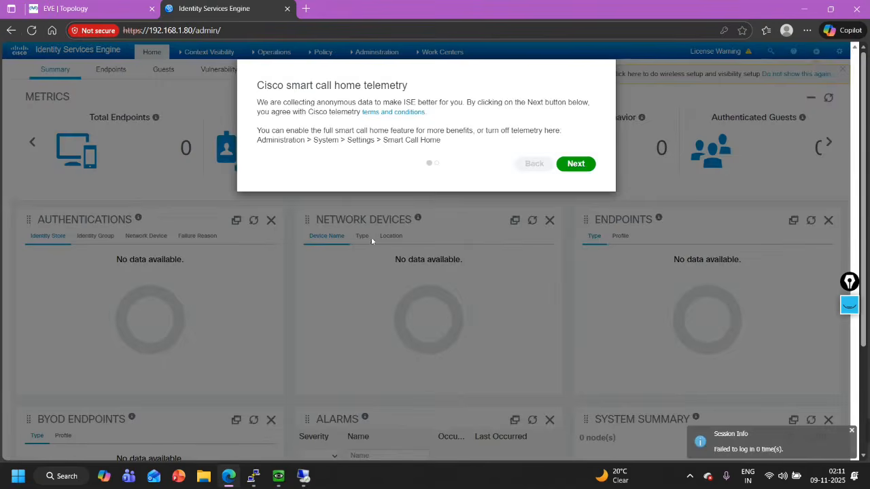
{"action": "left_click", "coordinate": [576, 165]}
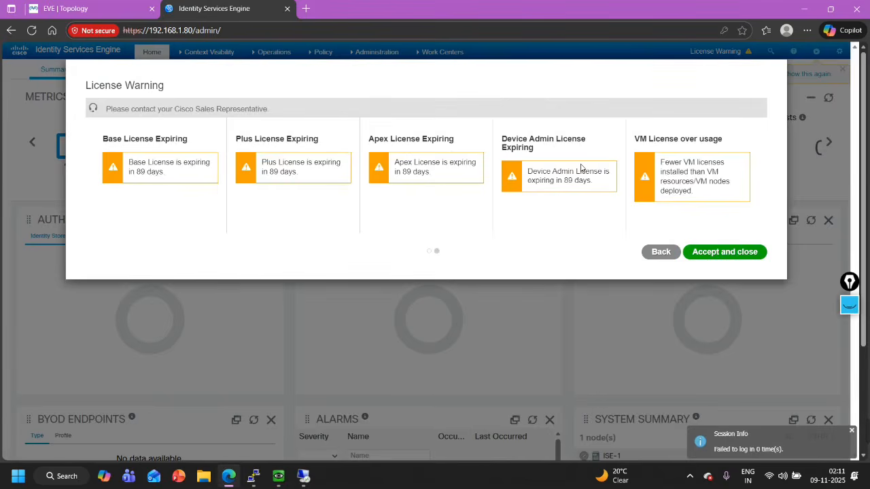
{"action": "left_click", "coordinate": [736, 256]}
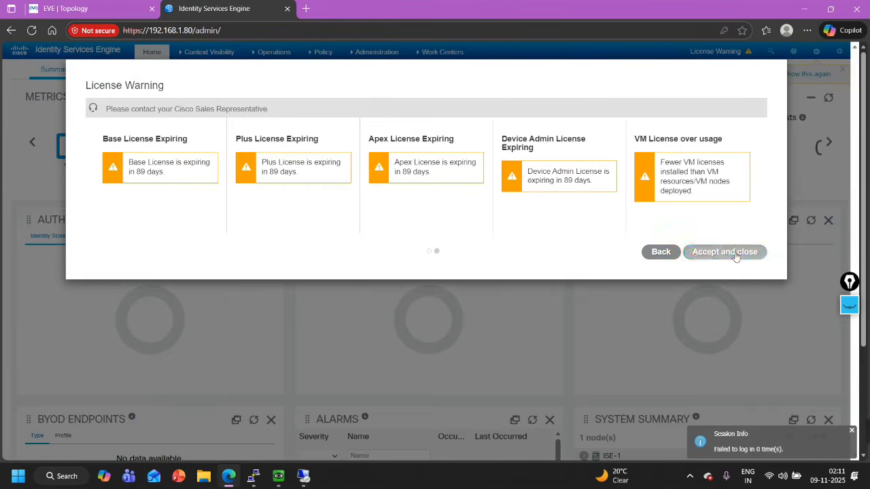